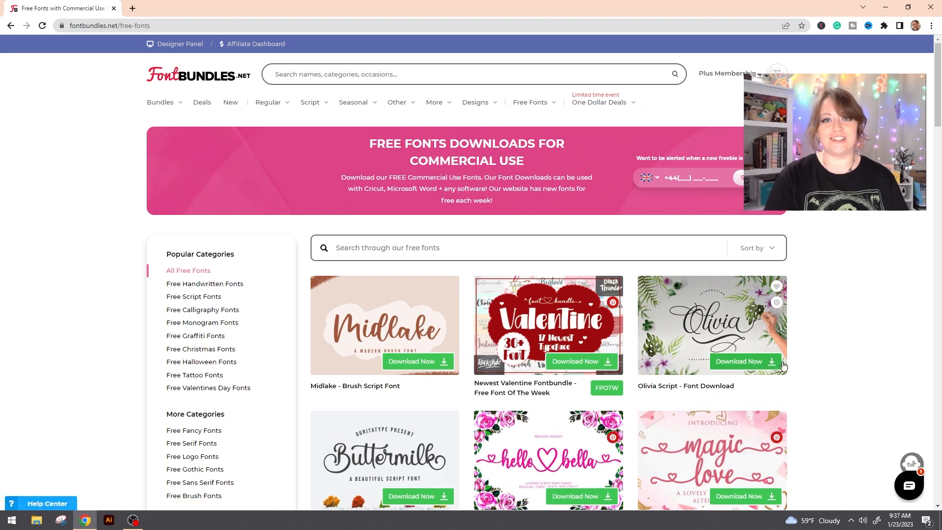
- Sort the free fonts by newest and download the Midlake brush script font
left_click(764, 249)
left_click(726, 276)
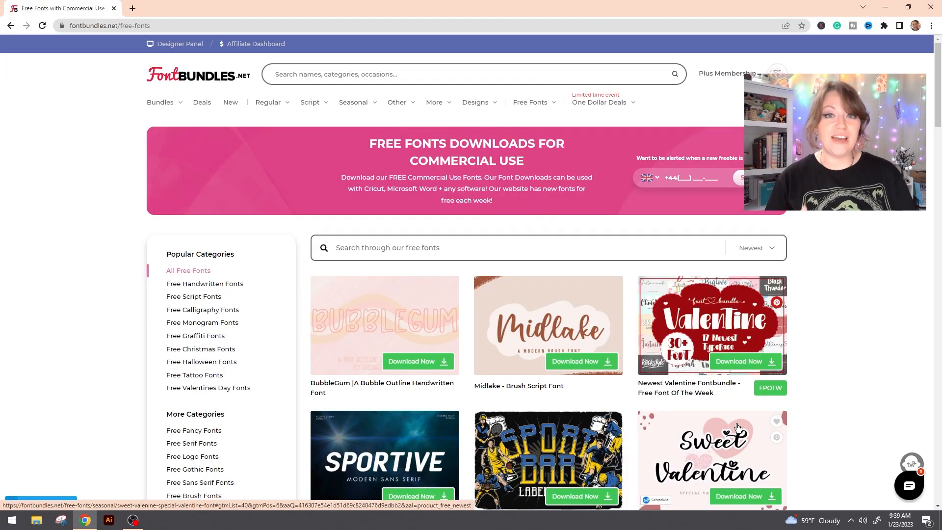
left_click(598, 364)
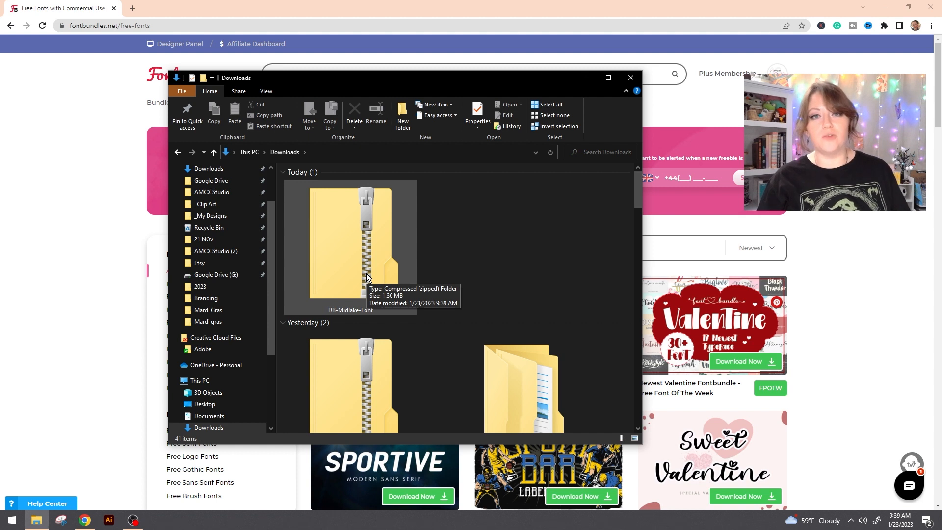
- Open the downloaded DB-Midlake-Font archive in File Explorer and install the Midlake OpenType font, closing the preview and folder windows
double_click(366, 266)
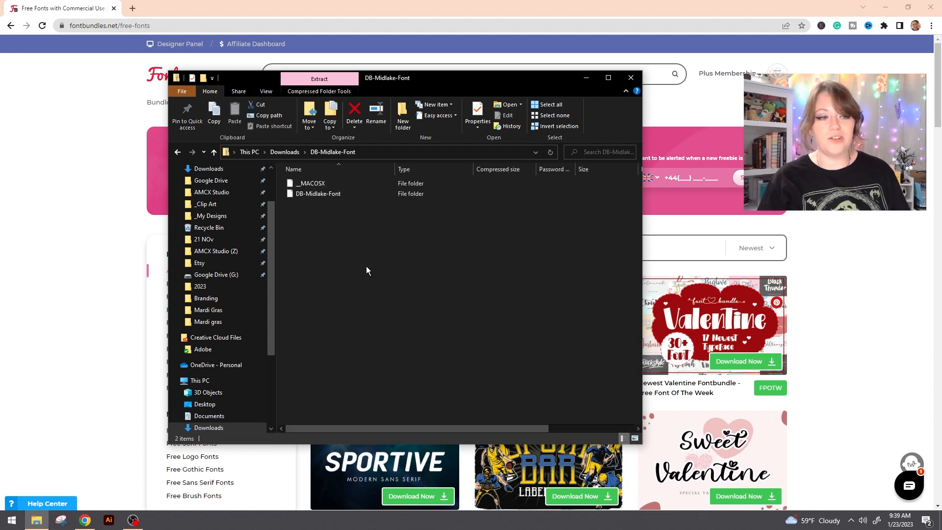
double_click(343, 194)
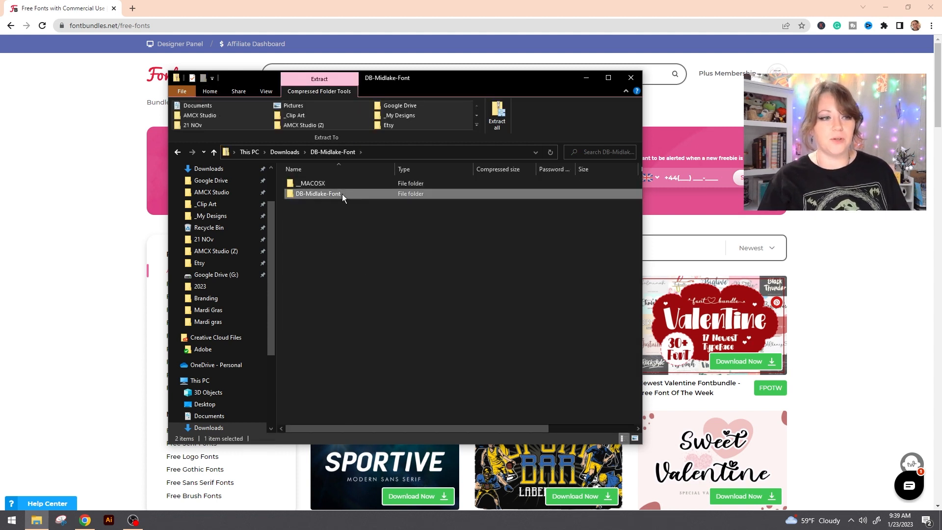
double_click(342, 195)
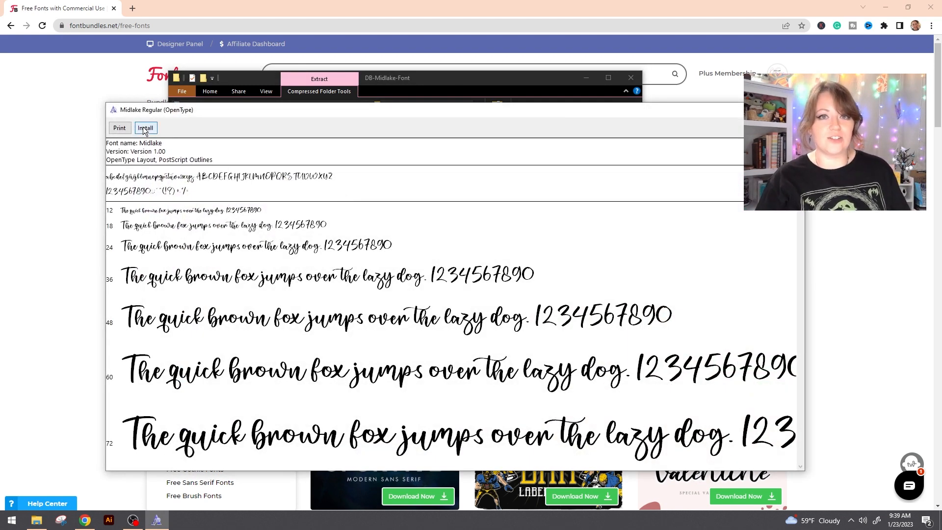
left_click(145, 129)
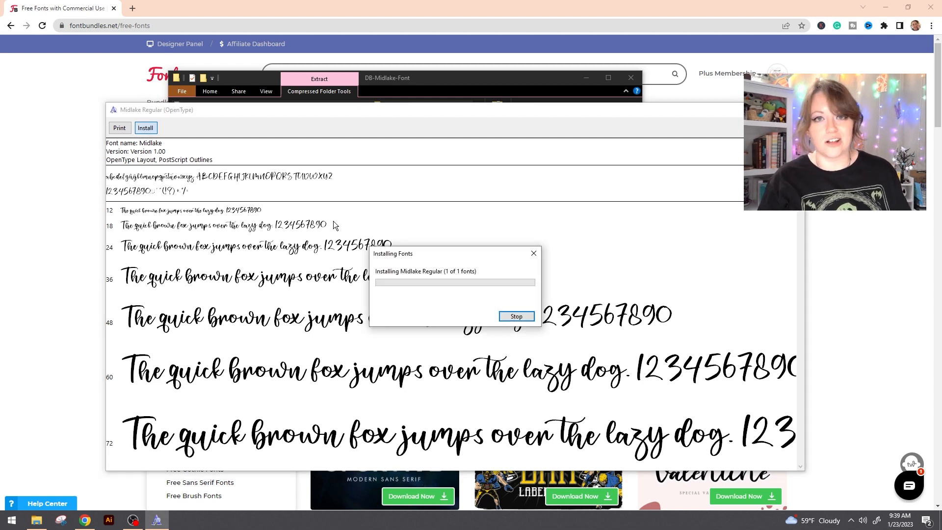
left_click(793, 110)
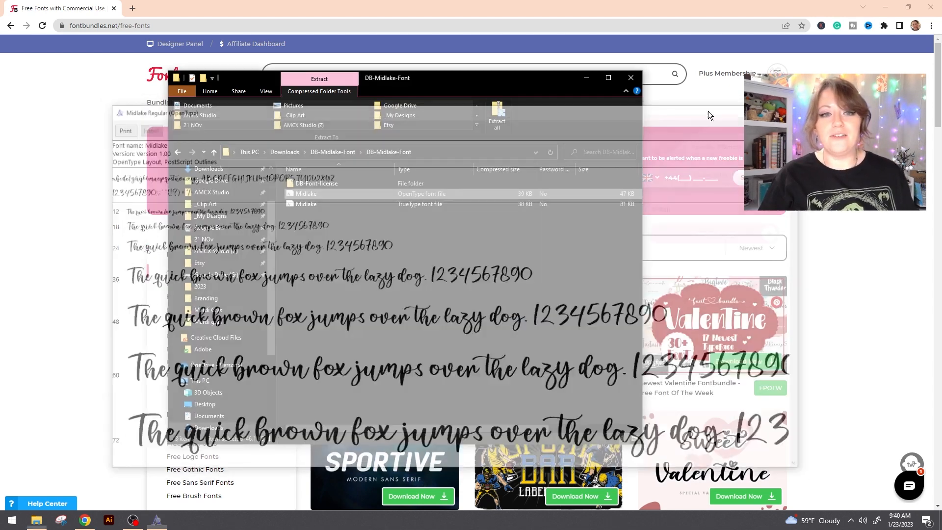
left_click(631, 78)
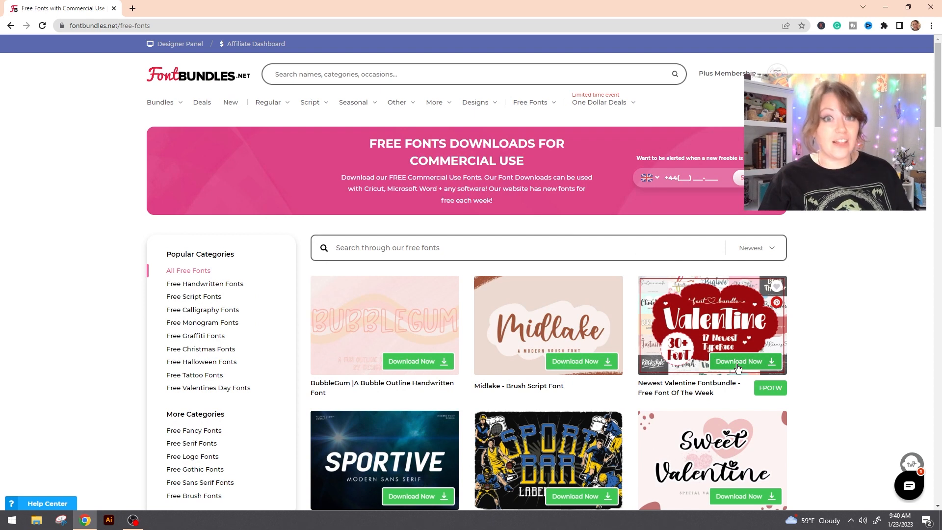
- Download the Newest Valentine Fontbundle and extract its zip into a DB-Valentine-Font-Bundle (1) folder in Downloads
left_click(723, 360)
left_click(745, 361)
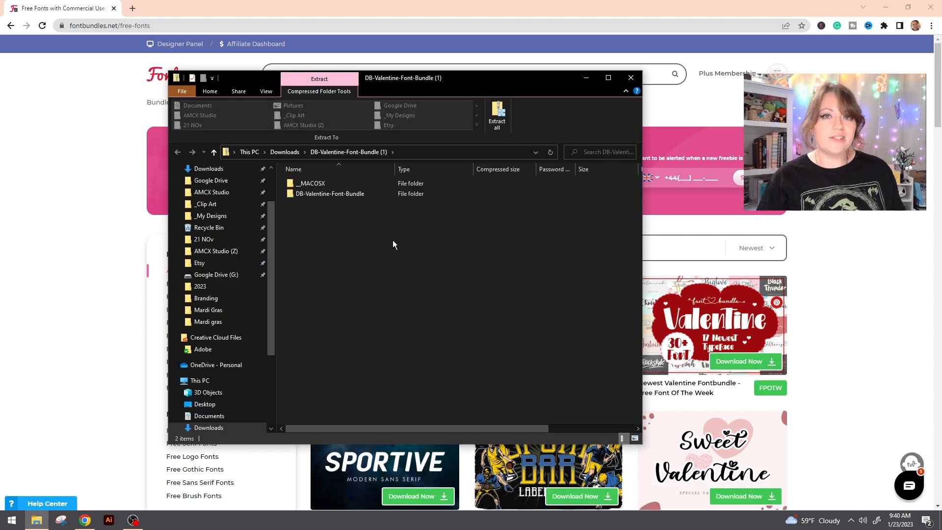
left_click(285, 151)
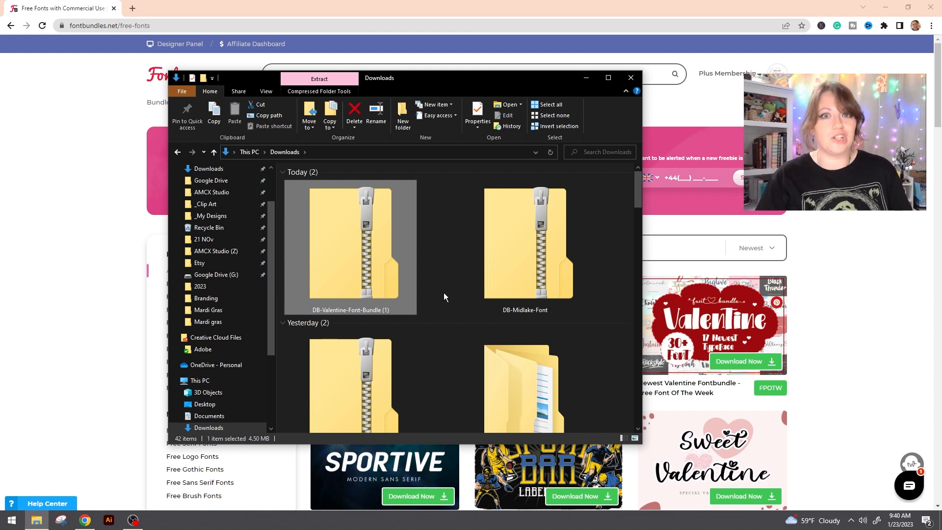
right_click(352, 267)
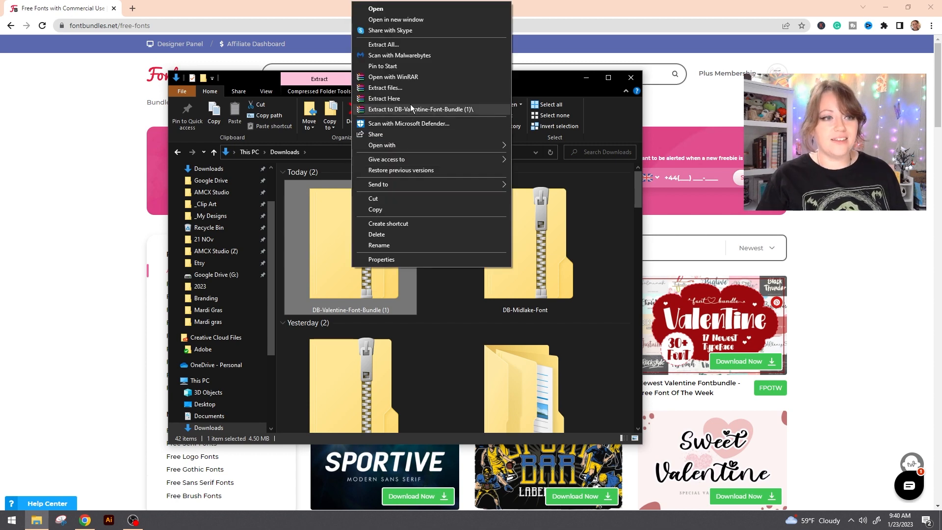
left_click(413, 110)
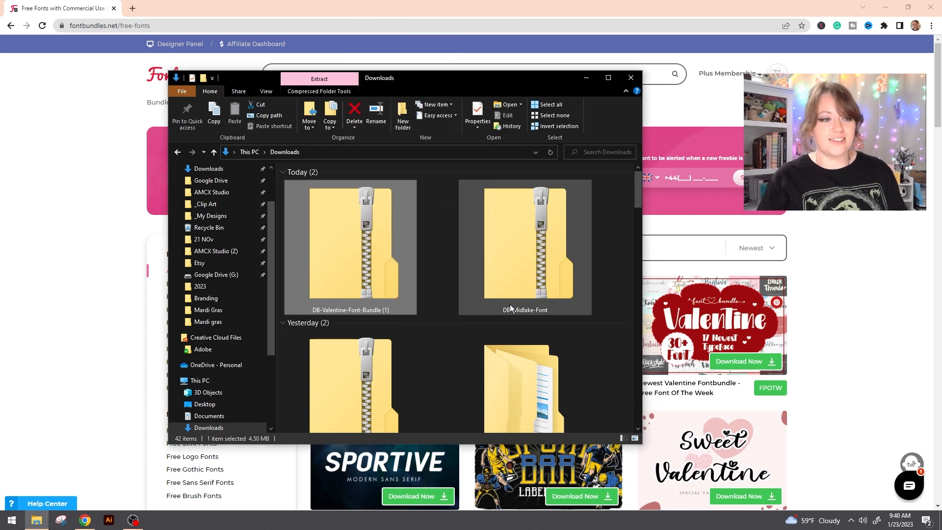
- Open the inner DB-Valentine-Font-Bundle folder of the extracted download and sort its files by type
double_click(371, 375)
double_click(390, 193)
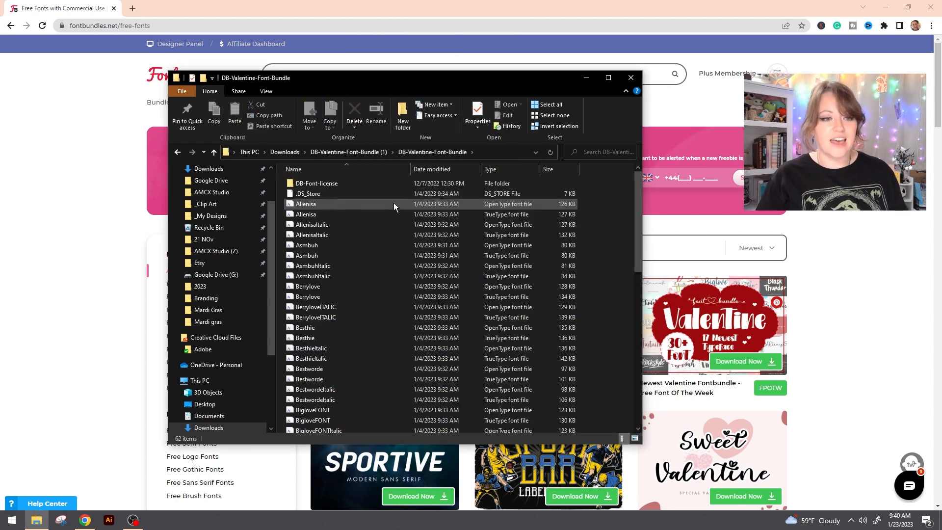
scroll(483, 207, "down", 12)
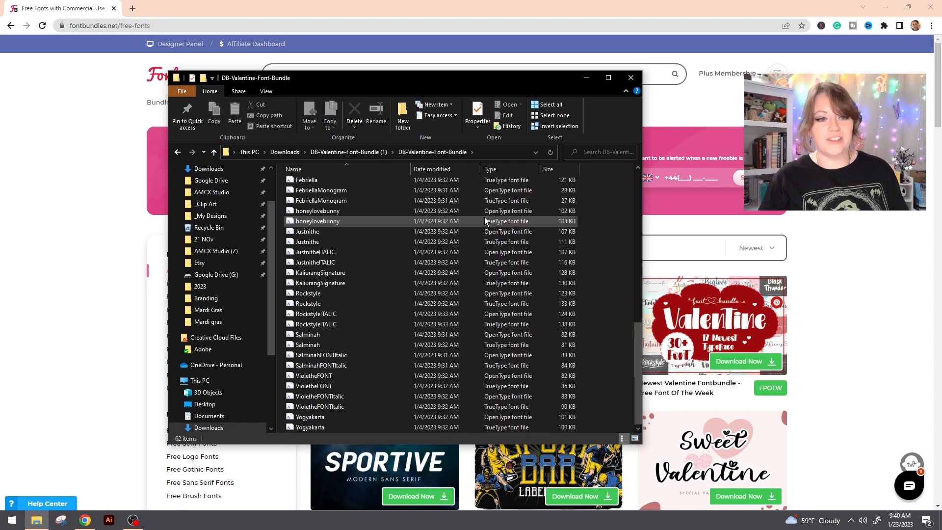
scroll(505, 347, "up", 12)
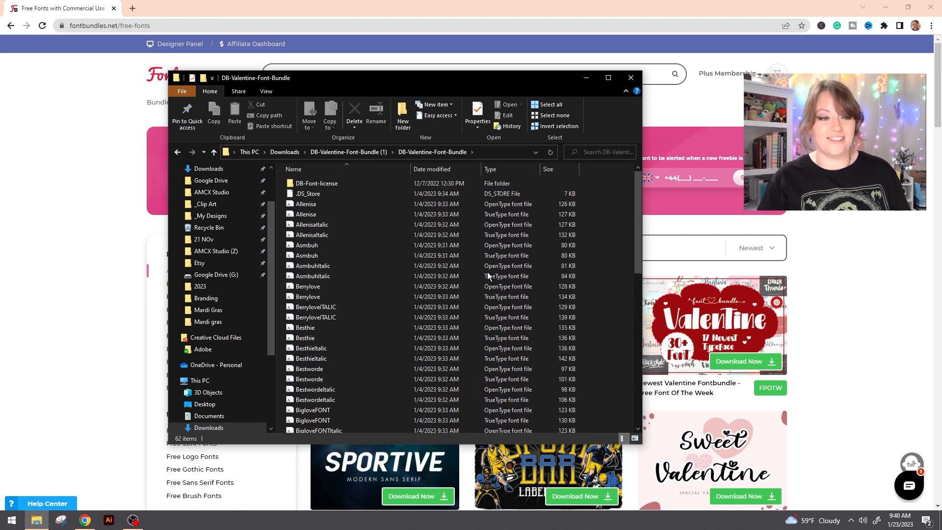
left_click(488, 171)
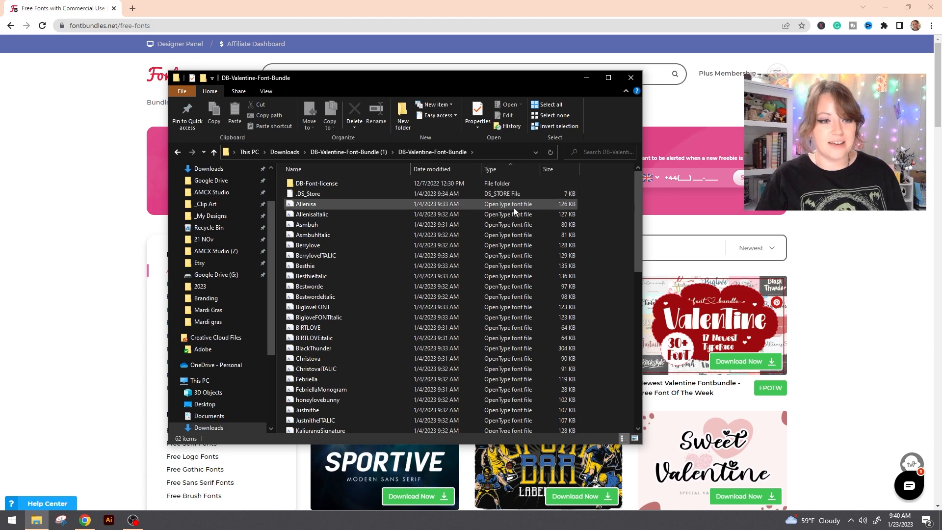
- Select all OpenType font files from Allenisa through Yogyakarta and install them together
left_click(352, 205)
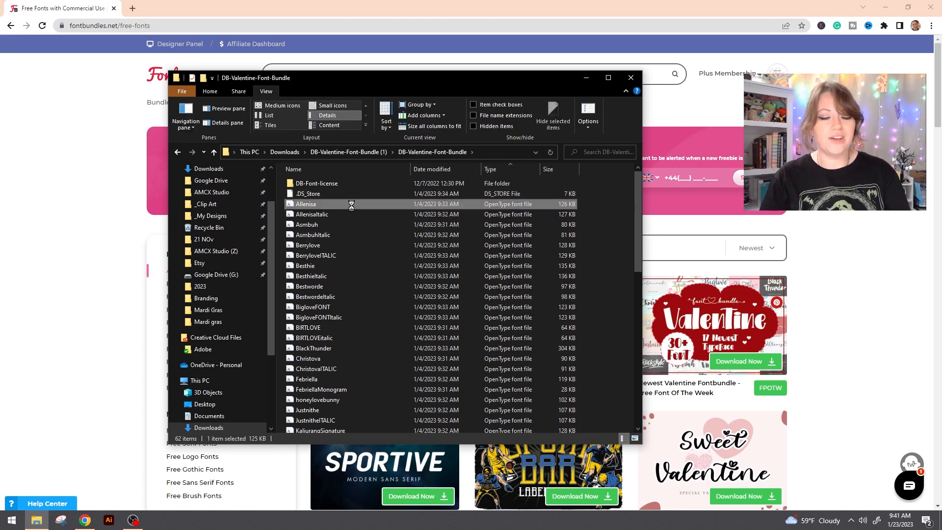
scroll(353, 203, "down", 7)
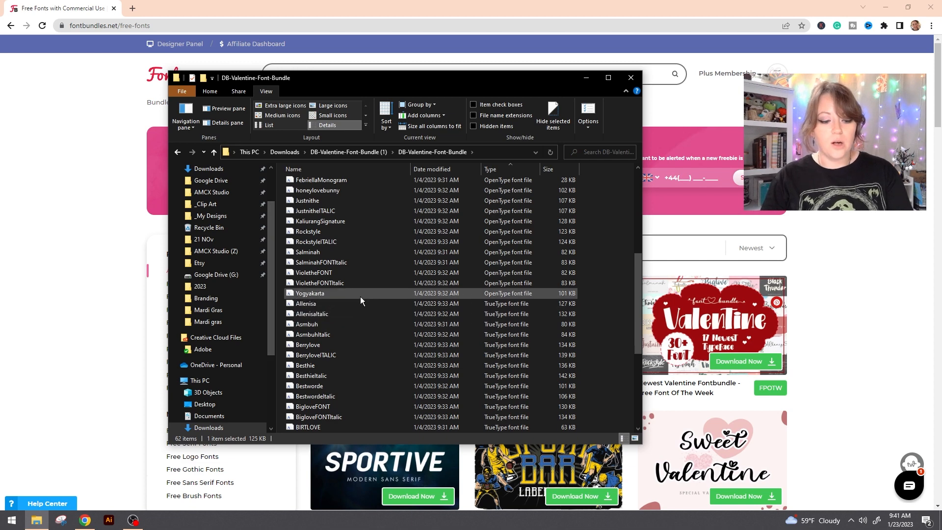
left_click(325, 292, "shift")
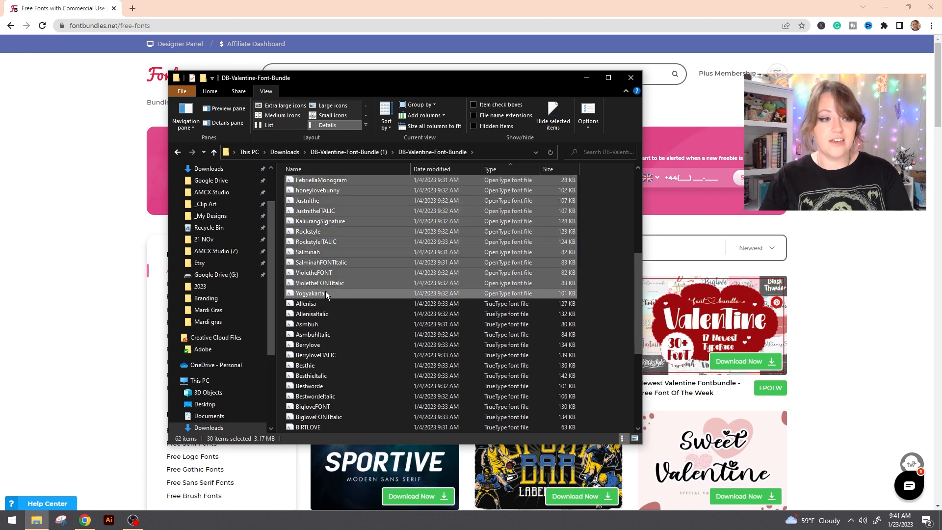
right_click(350, 292)
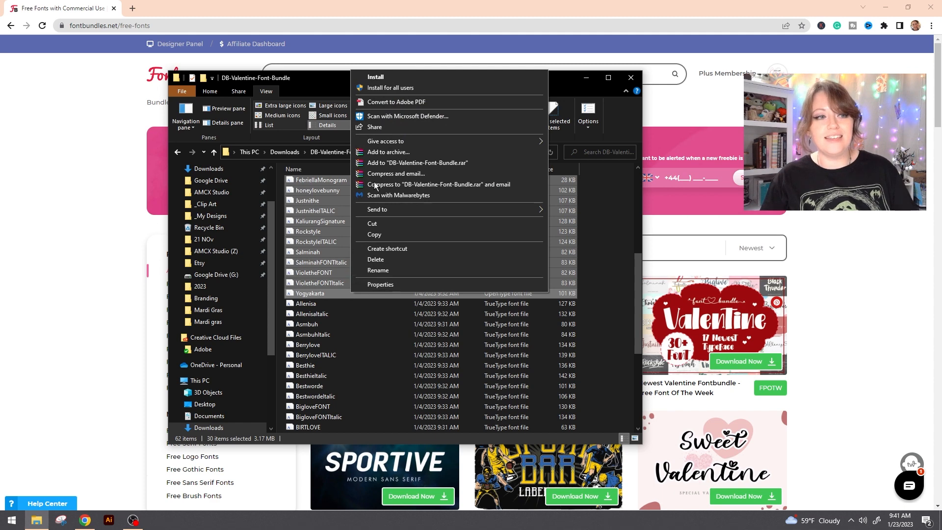
left_click(418, 77)
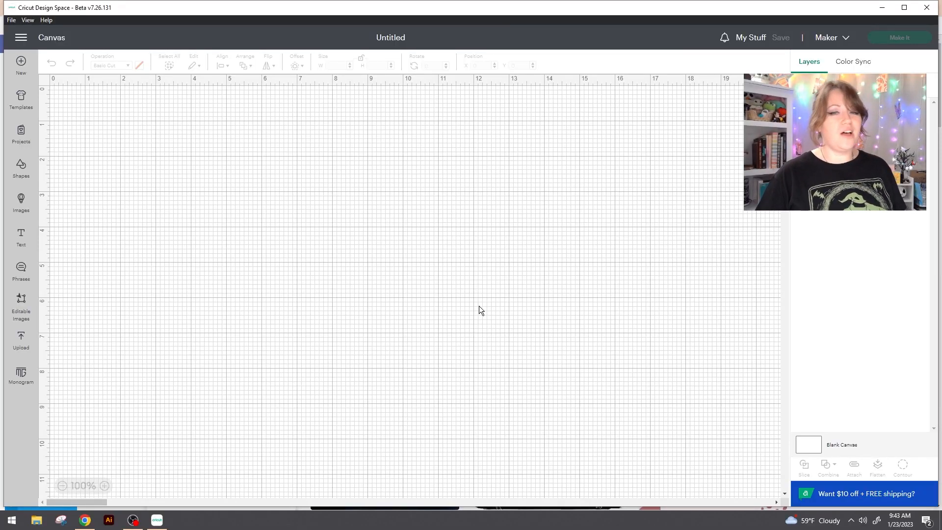
- Add a text object to the Cricut Design Space canvas and move it to about X 7.97, Y 5.61 in
left_click(16, 248)
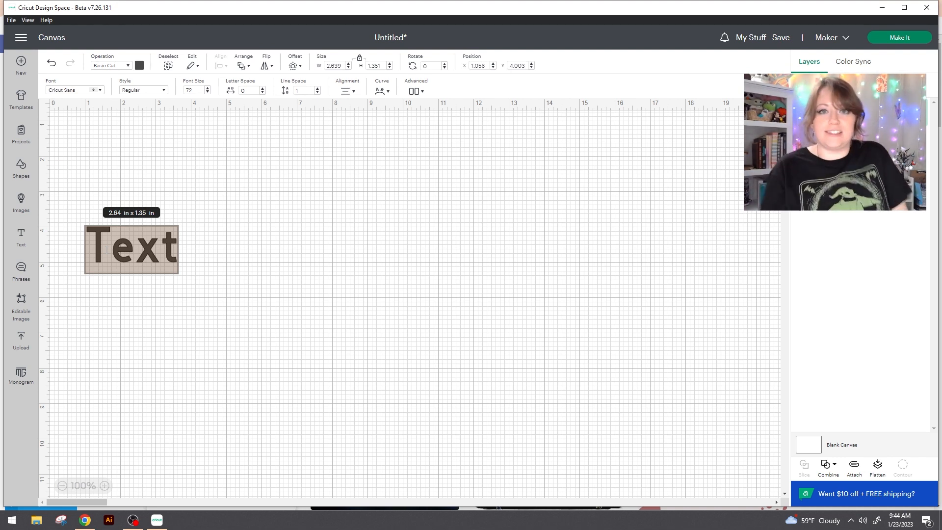
left_click(388, 273)
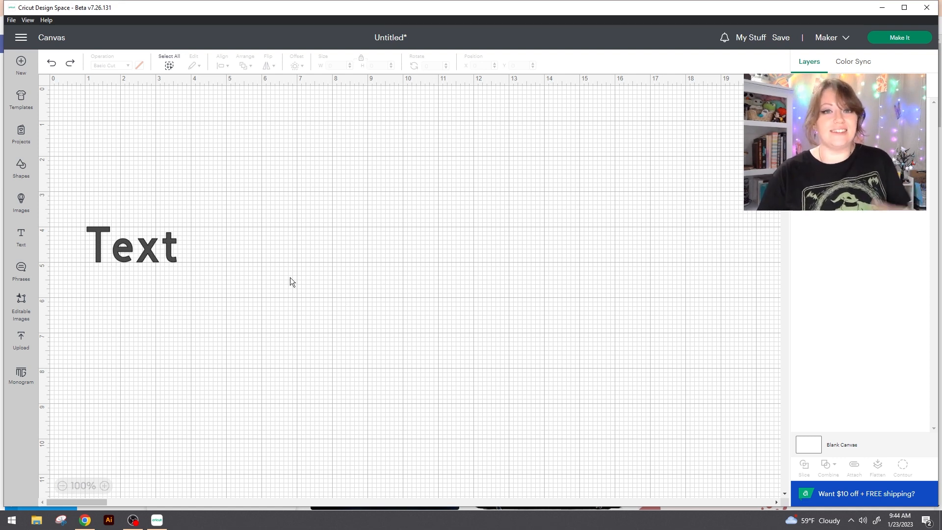
left_click_drag(146, 250, 28, 3)
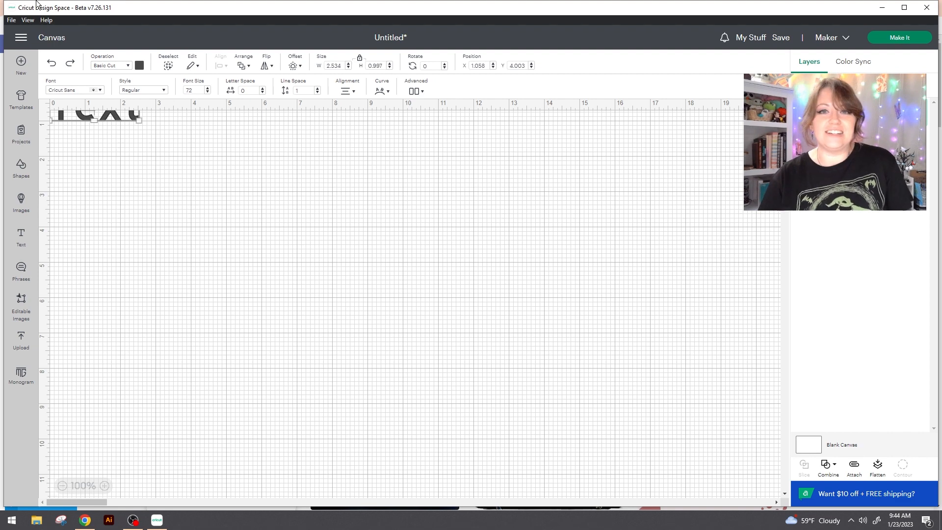
left_click_drag(36, 1, 34, 2)
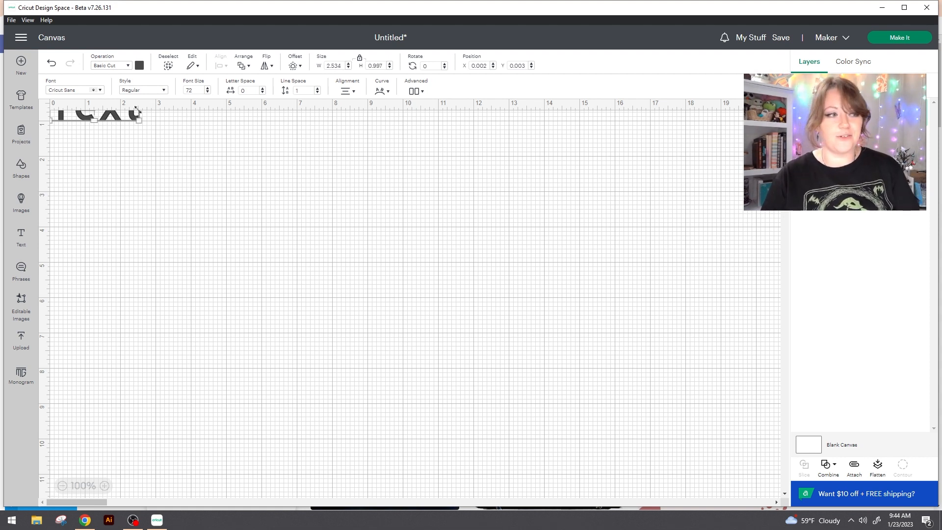
left_click_drag(131, 114, 408, 308)
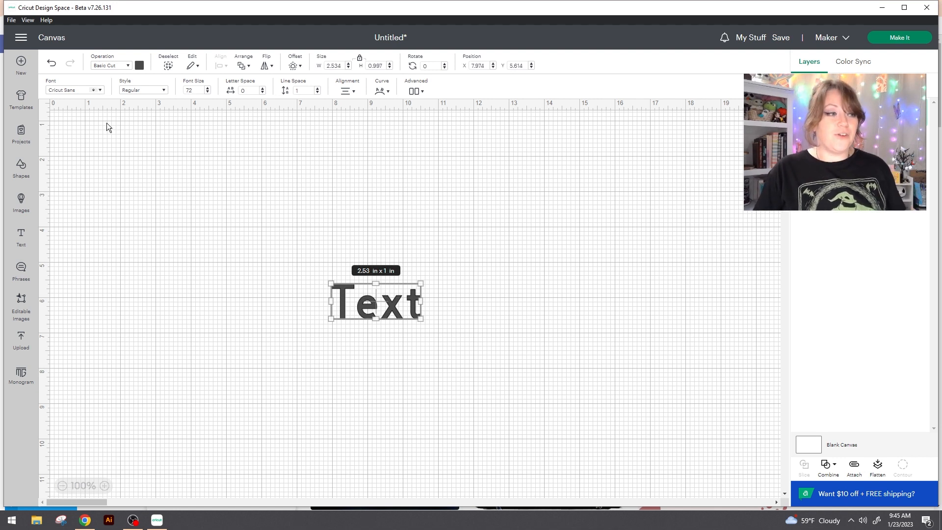
- Set the text's font to the system font Midlake and enlarge it to about 6.97 by 3.33 in
left_click(77, 93)
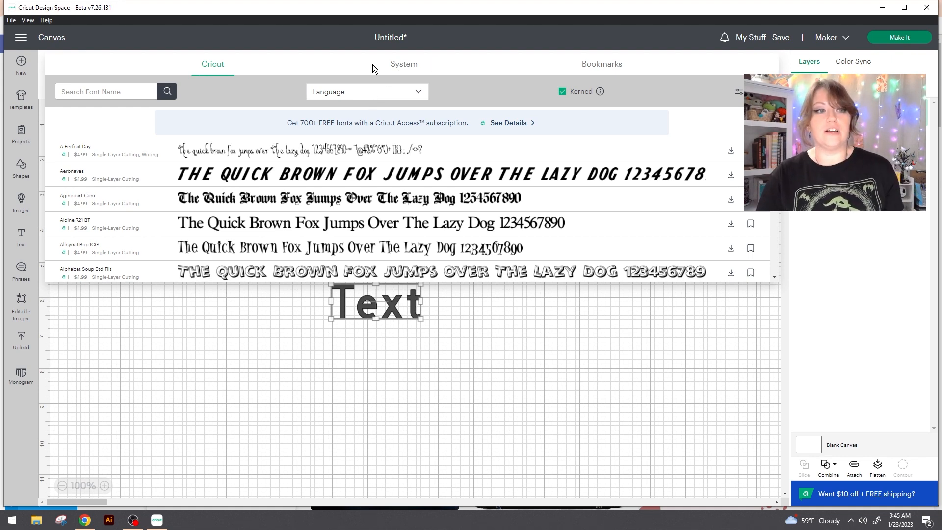
left_click(403, 71)
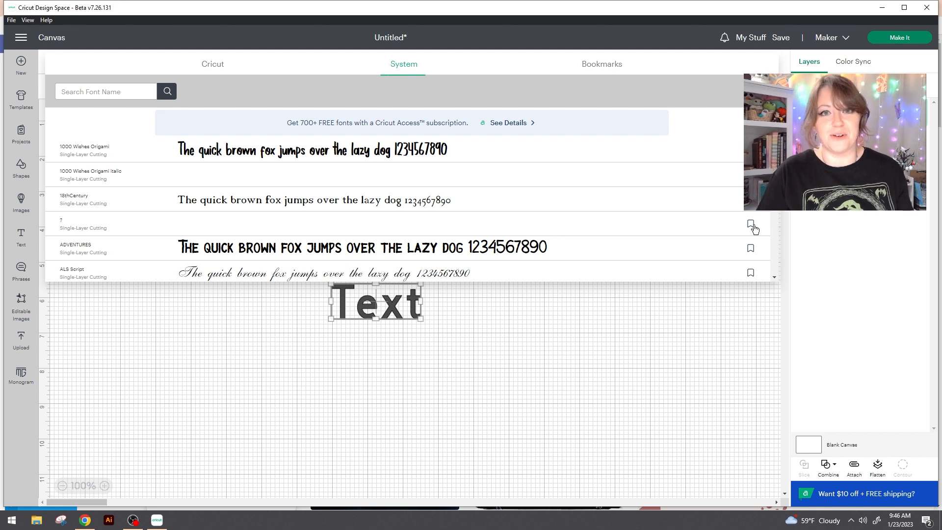
left_click(109, 92)
type("midlake")
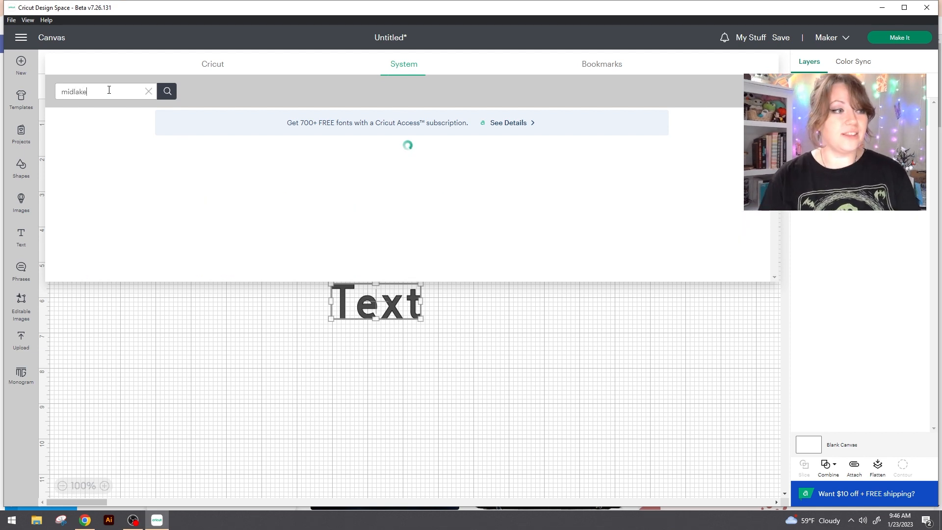
left_click(305, 159)
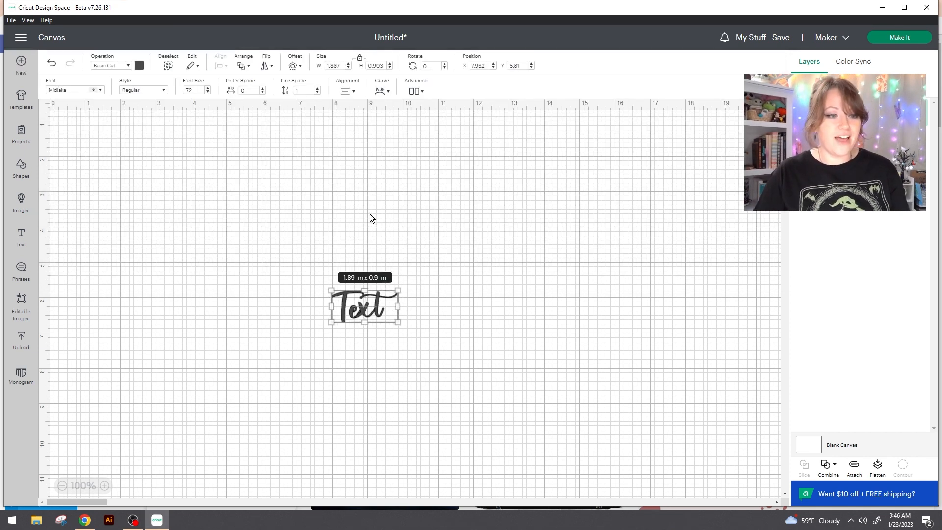
left_click_drag(400, 323, 549, 412)
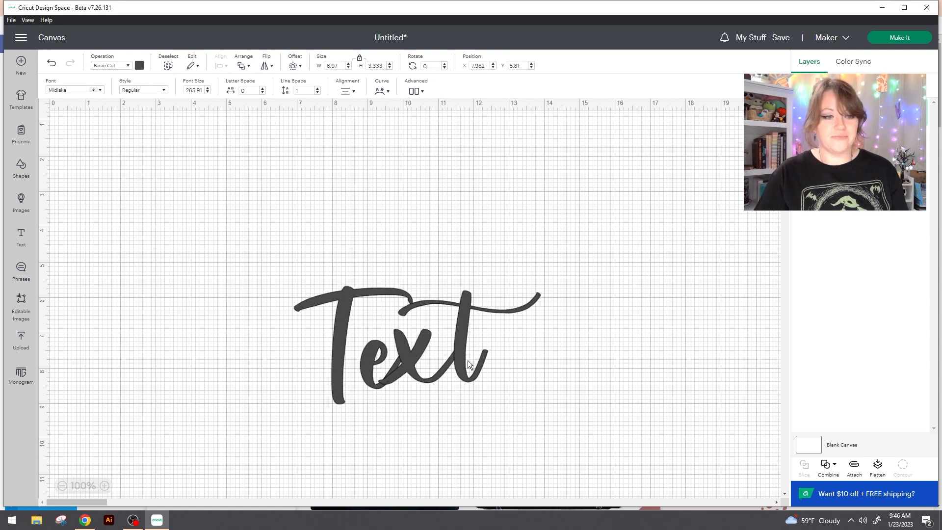
left_click(635, 345)
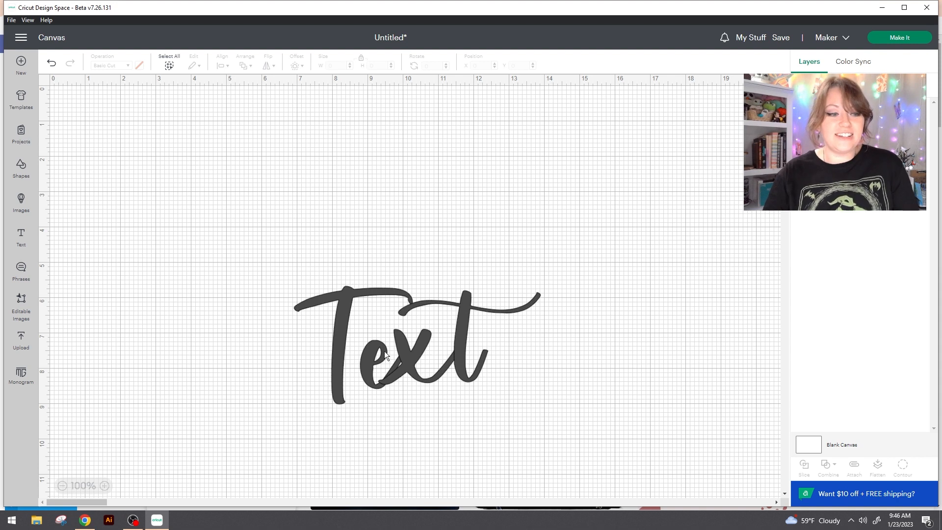
- Replace the placeholder wording with a first name in lowercase and select the whole text object
left_click(416, 347)
double_click(417, 347)
type("ashley")
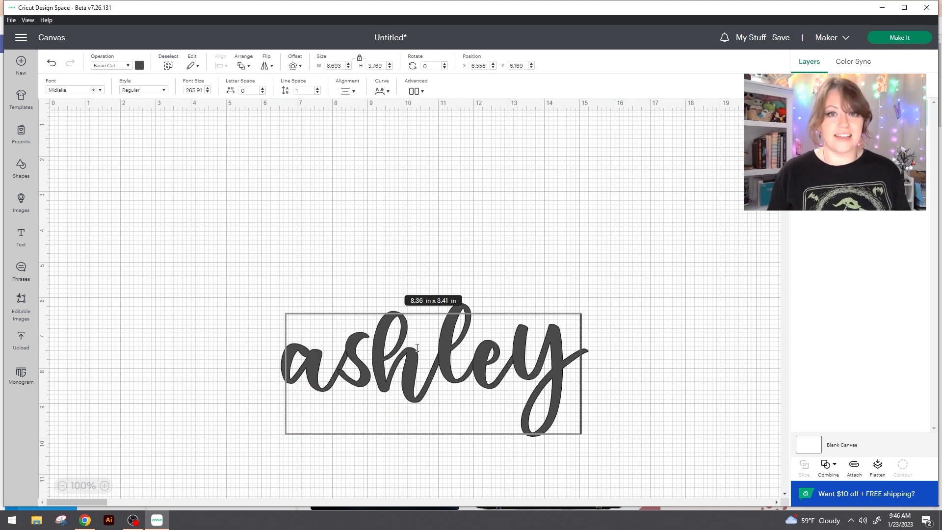
left_click(608, 410)
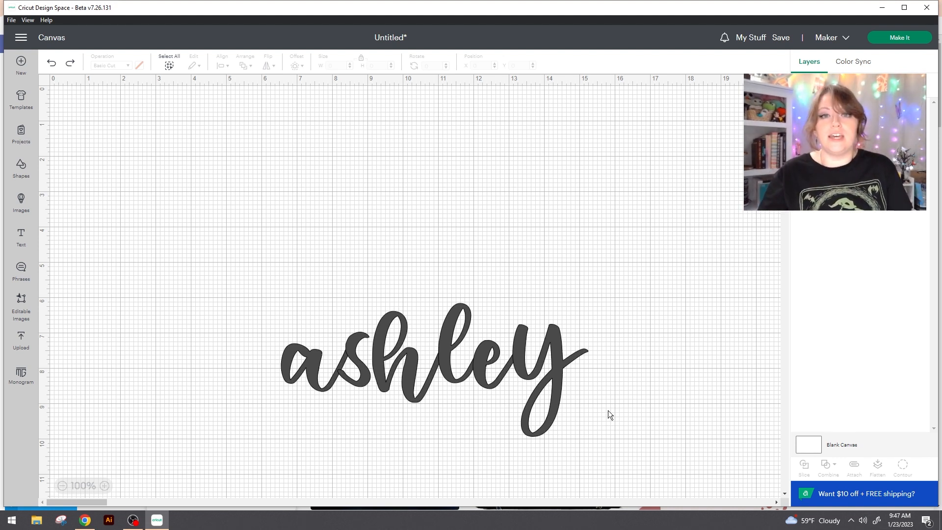
left_click(168, 65)
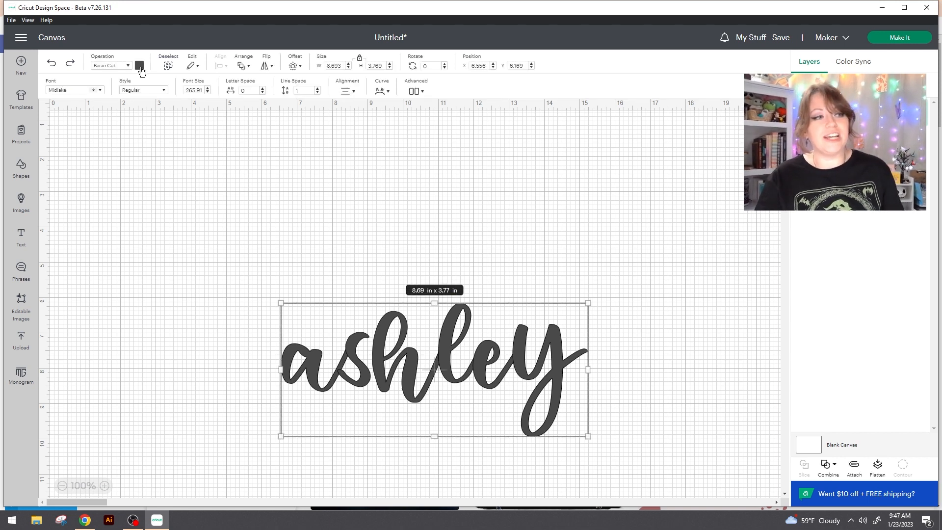
- Change the selected name text's color to white
left_click(139, 66)
left_click(150, 156)
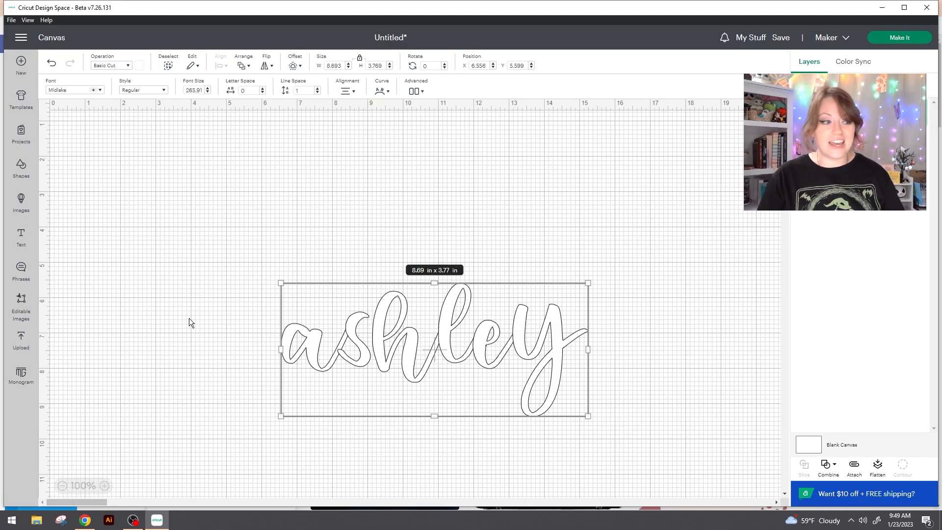
- Search Windows for "char" and open the Character Map app
left_click(12, 519)
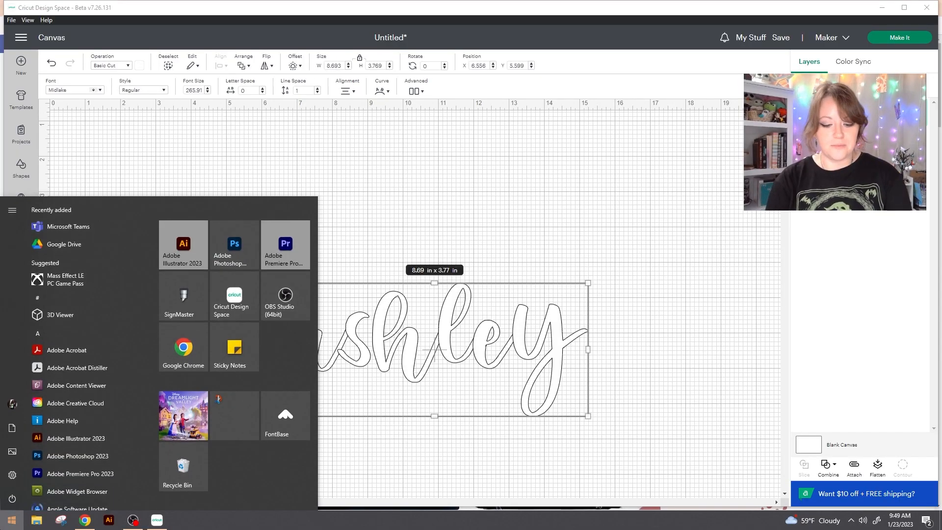
type("char")
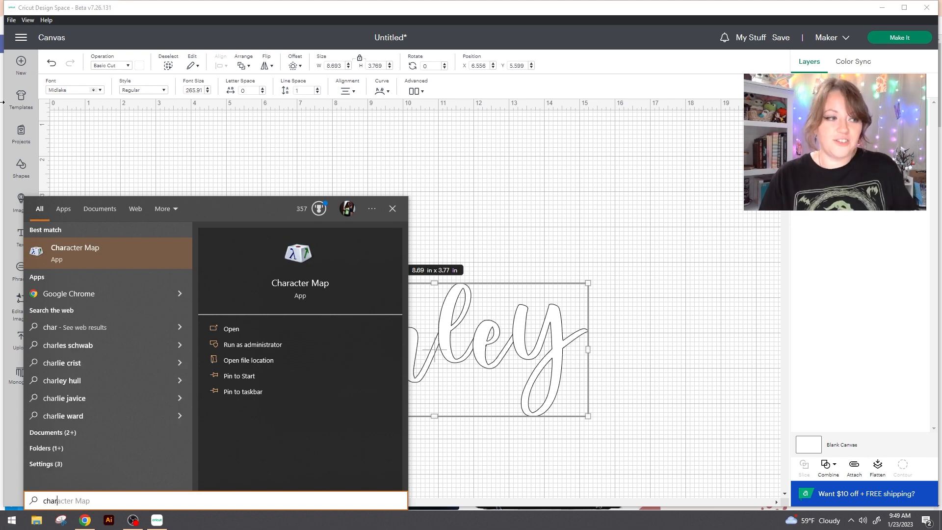
left_click(93, 250)
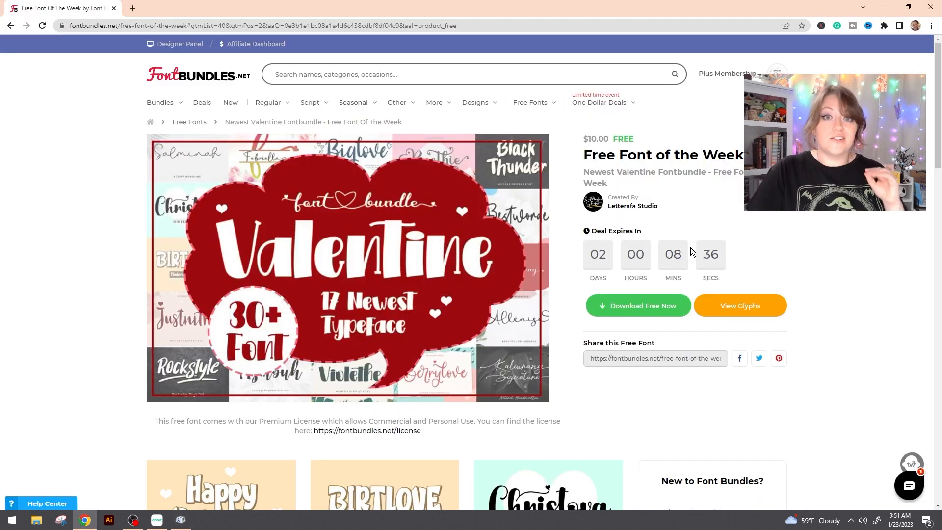
- Look over the font previews on the free Valentine bundle page in Chrome and return to Cricut Design Space
scroll(685, 213, "down", 2)
scroll(686, 209, "down", 3)
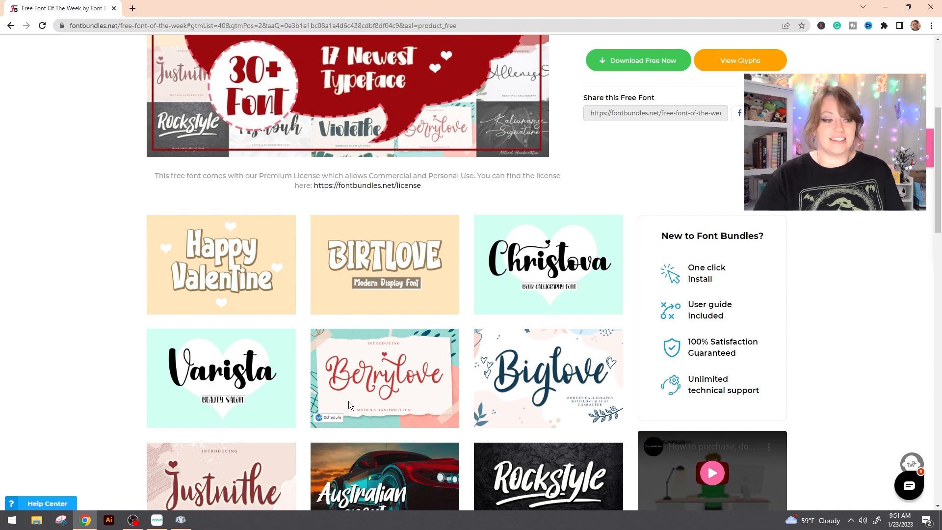
left_click(157, 520)
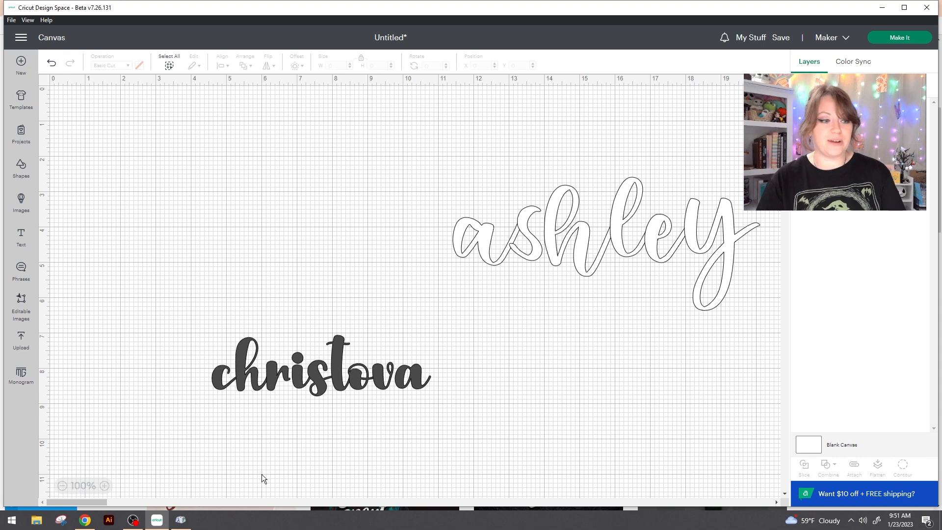
- Switch to Character Map, use Christova as the font and turn on Advanced view
left_click(180, 520)
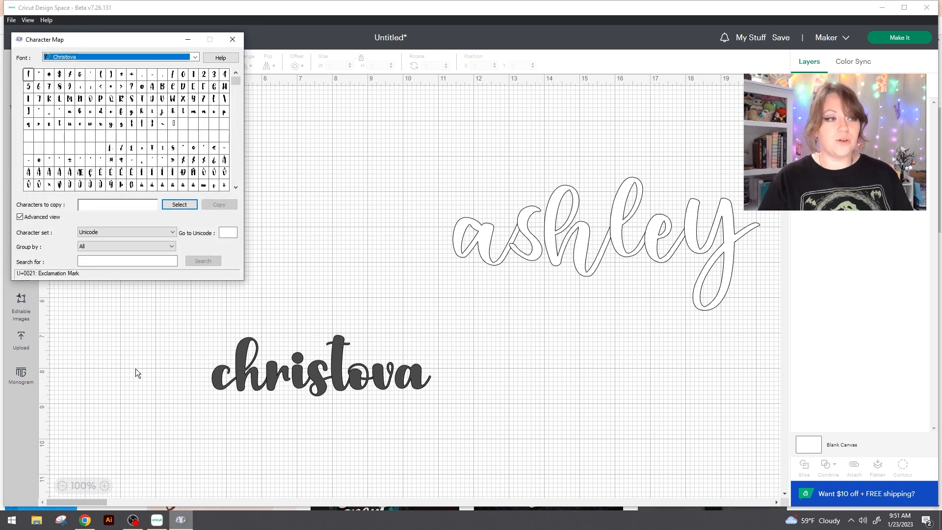
left_click(152, 58)
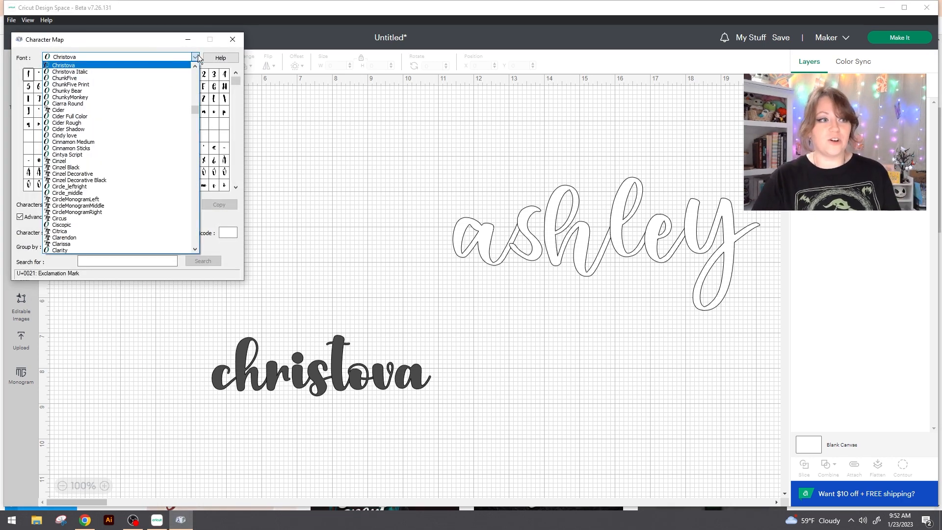
left_click(115, 55)
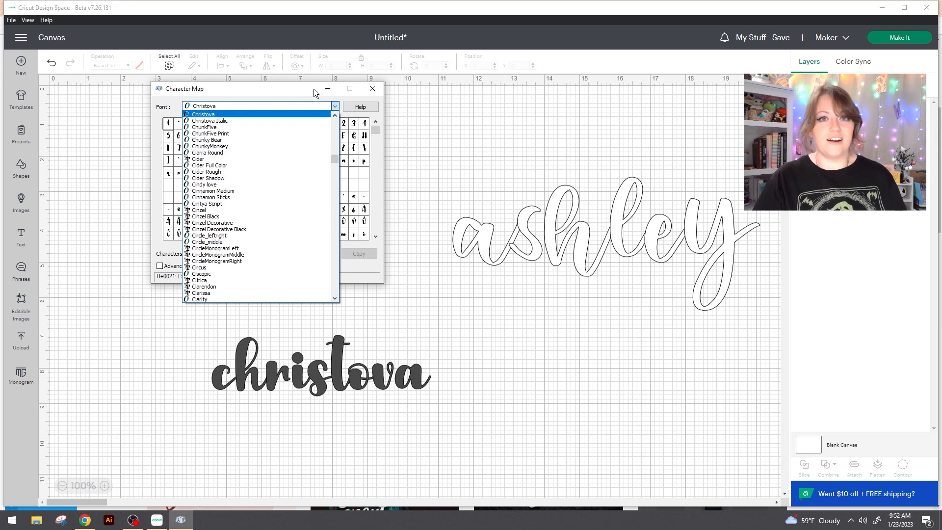
left_click(172, 266)
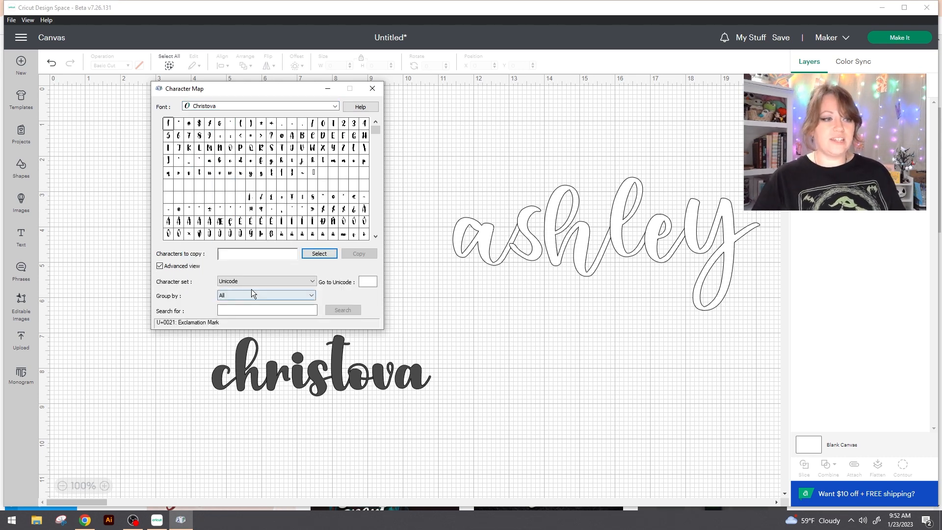
- Set the character set to Unicode, group by Unicode Subrange and show the Private Use Characters
left_click(263, 284)
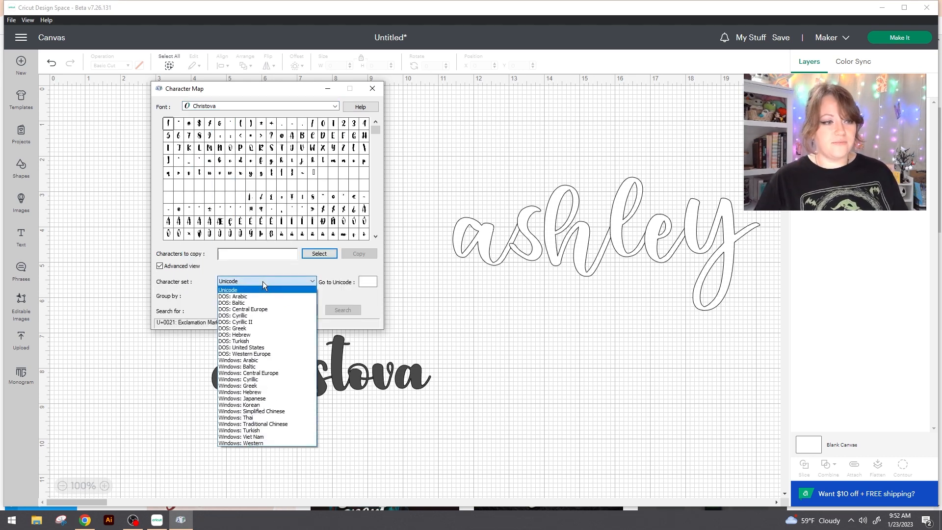
left_click(224, 292)
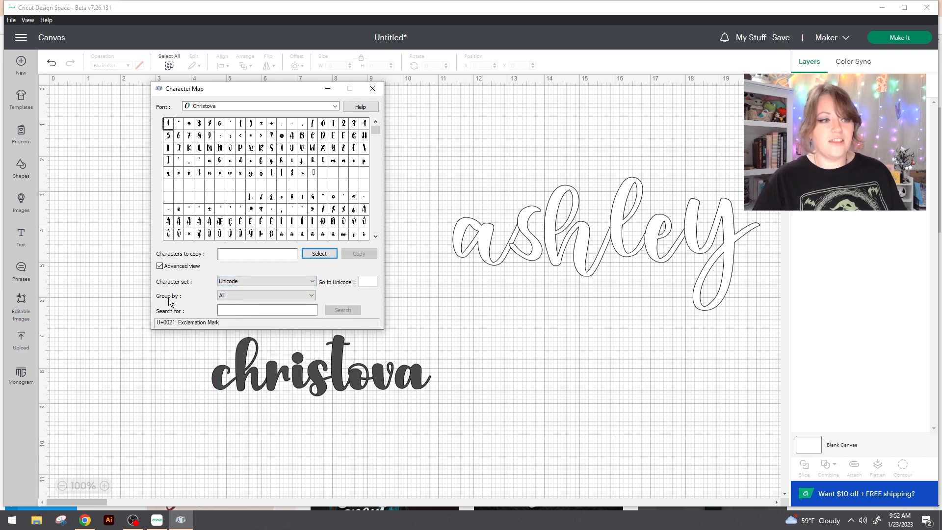
left_click(235, 296)
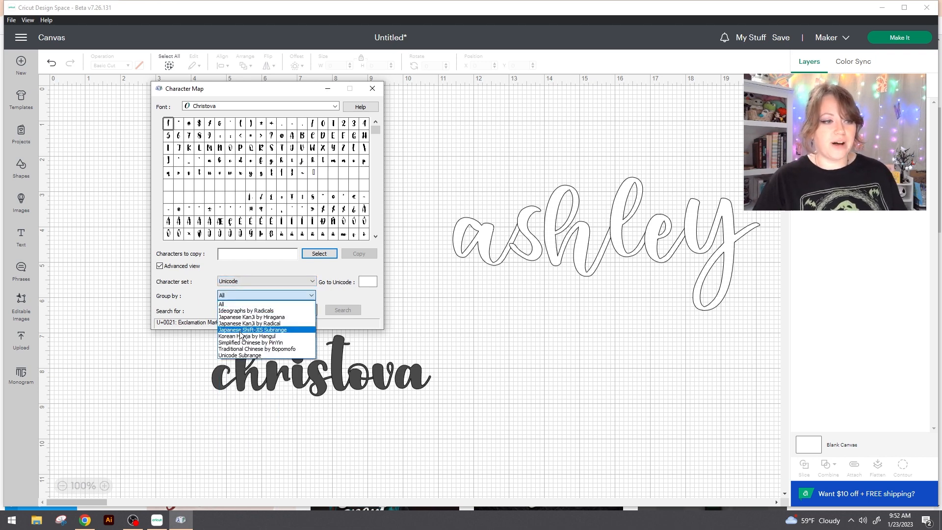
left_click(263, 356)
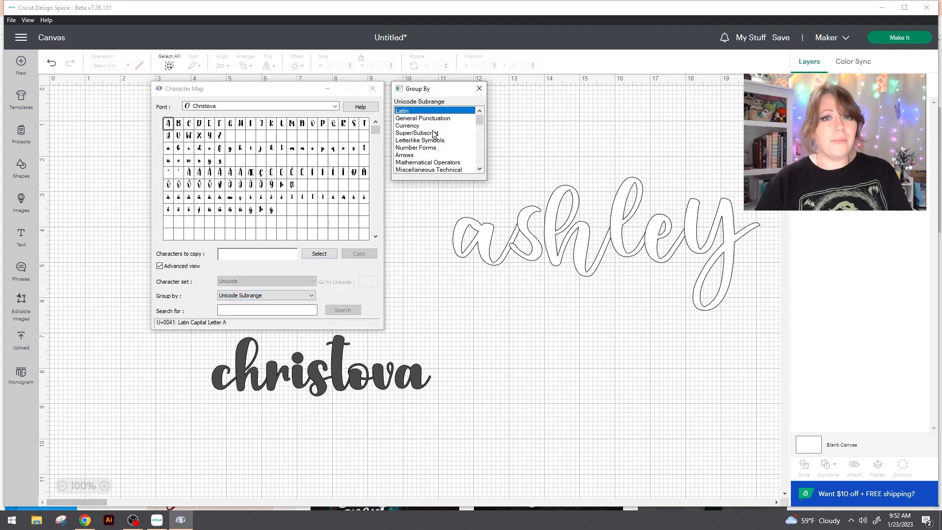
left_click_drag(478, 121, 486, 172)
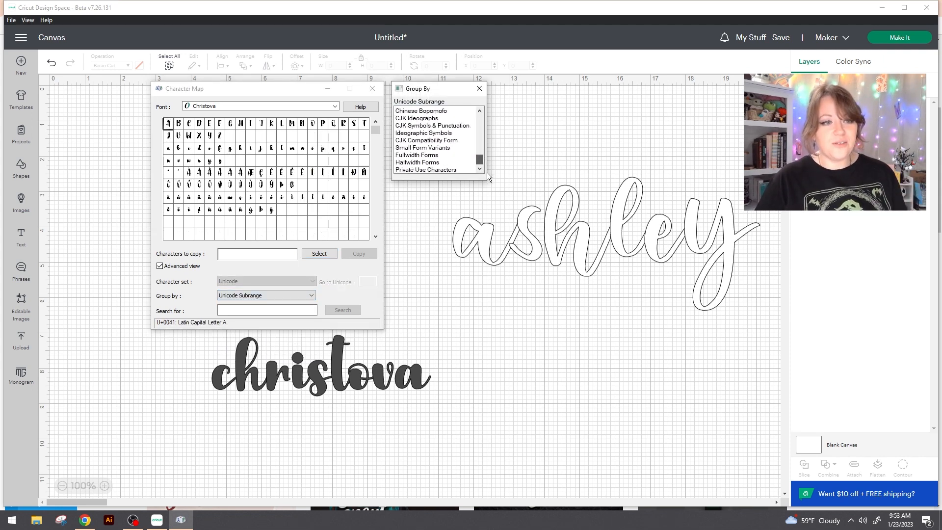
left_click(440, 170)
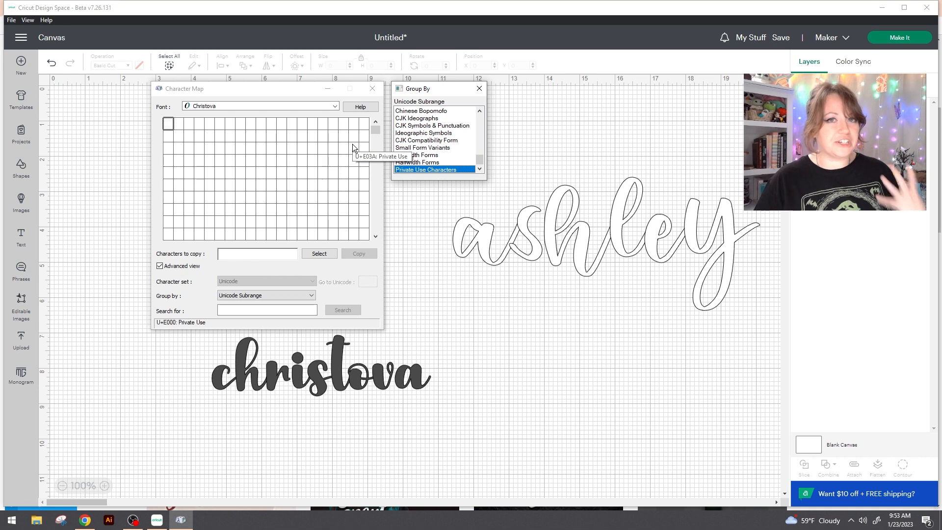
- Find the alternate Christova h with the heart swash among the private use glyphs and copy it
left_click_drag(375, 130, 376, 138)
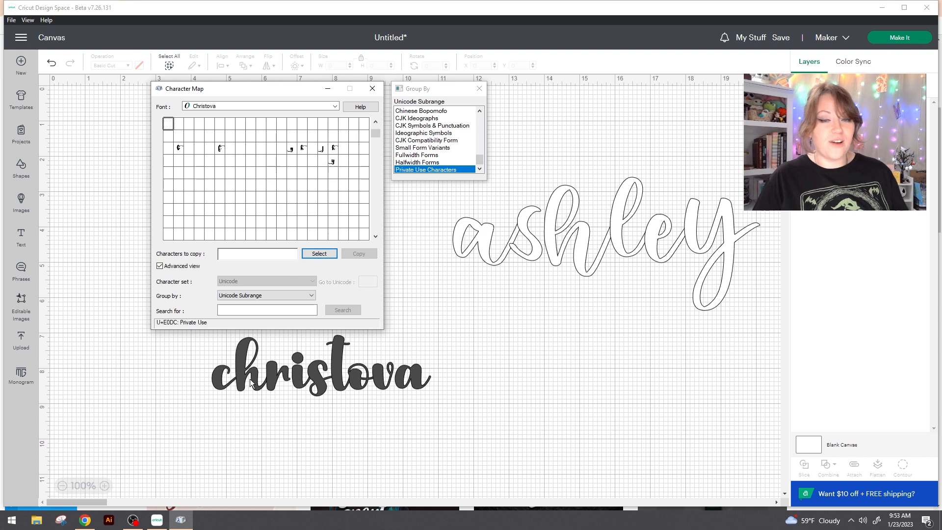
left_click(305, 150)
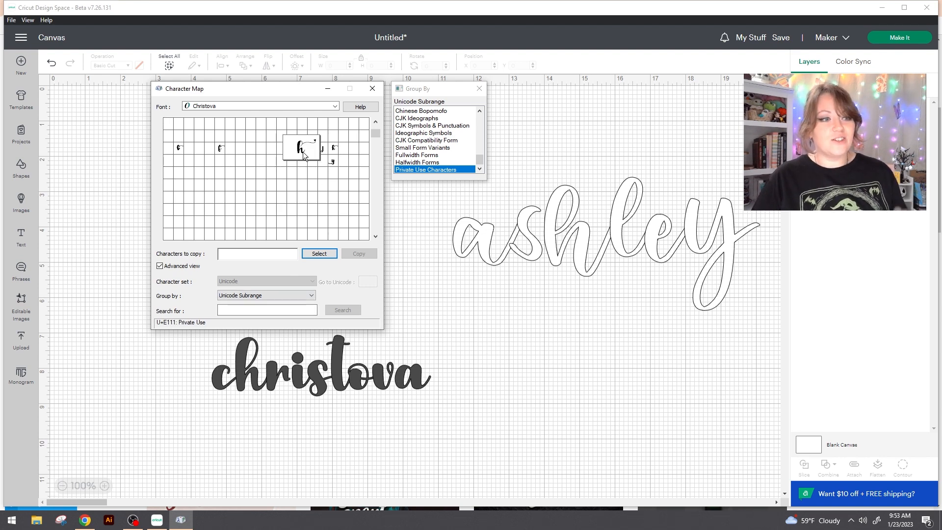
left_click(325, 254)
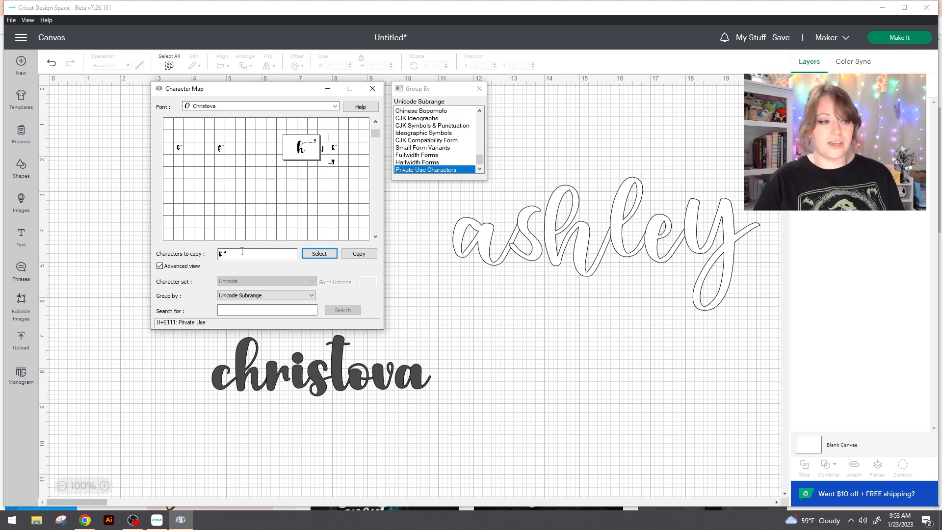
left_click(360, 254)
- Replace the h in the "christova" text on the Cricut canvas with the copied swash glyph and deselect the text
double_click(262, 366)
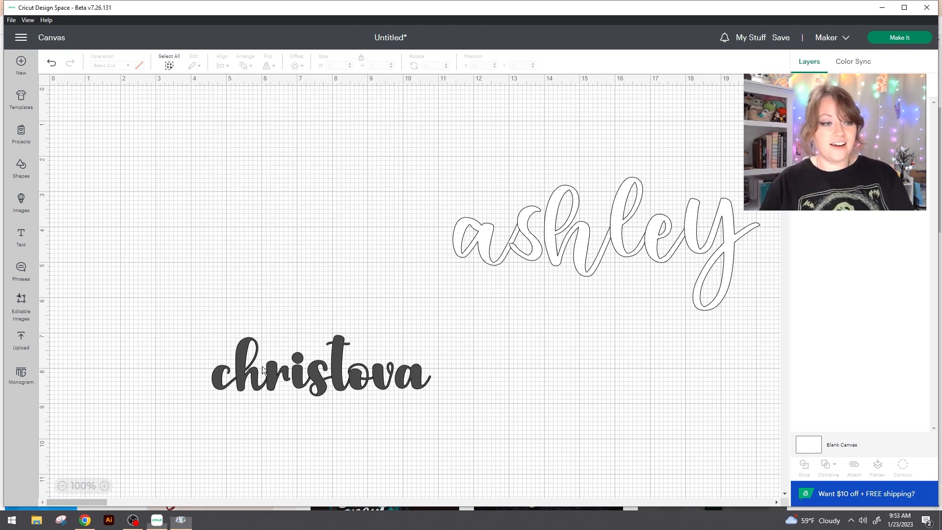
left_click(249, 373)
left_click_drag(263, 377, 240, 379)
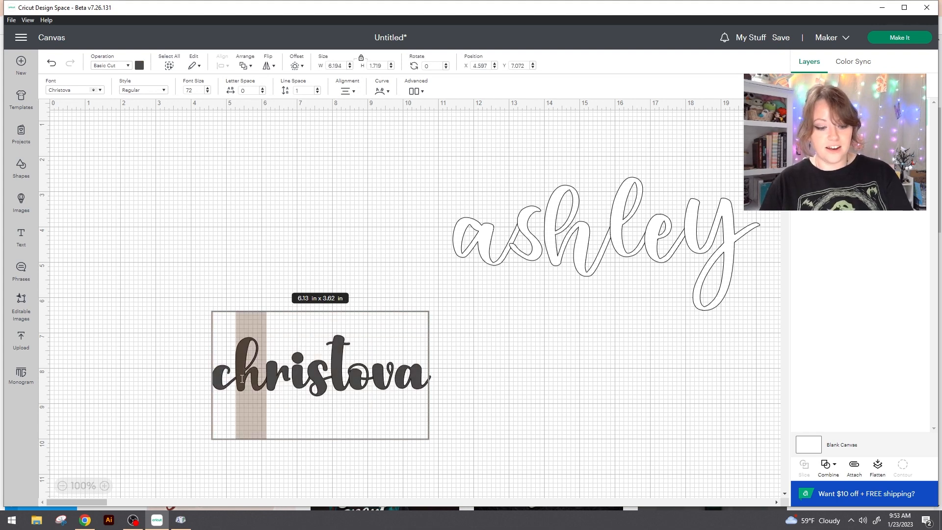
key("ctrl+v")
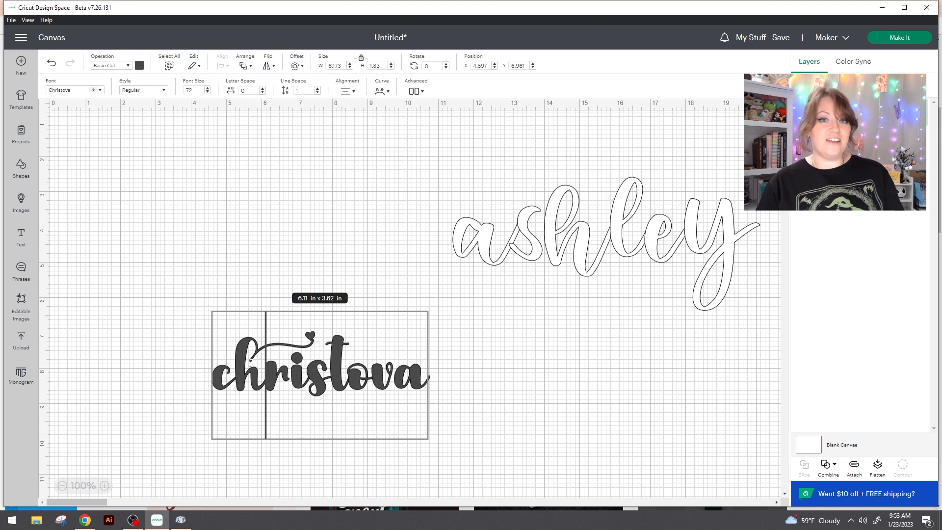
left_click(569, 405)
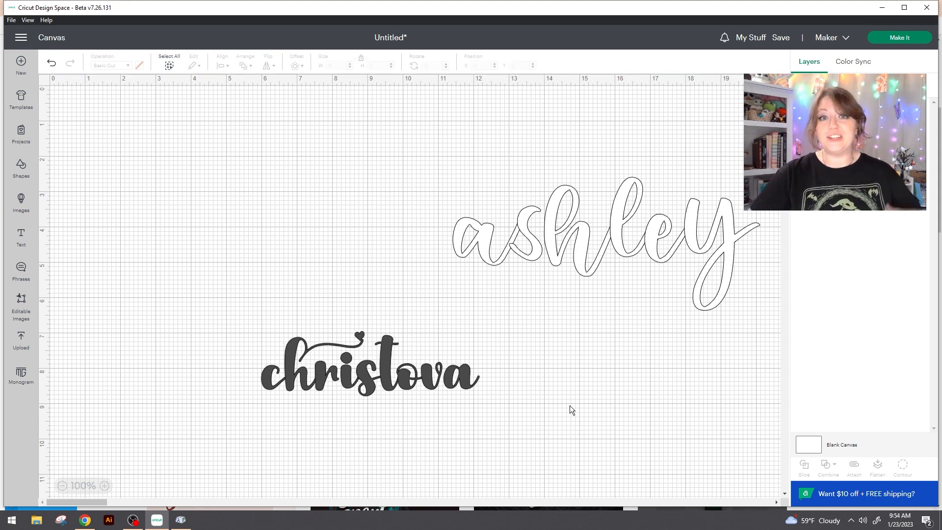